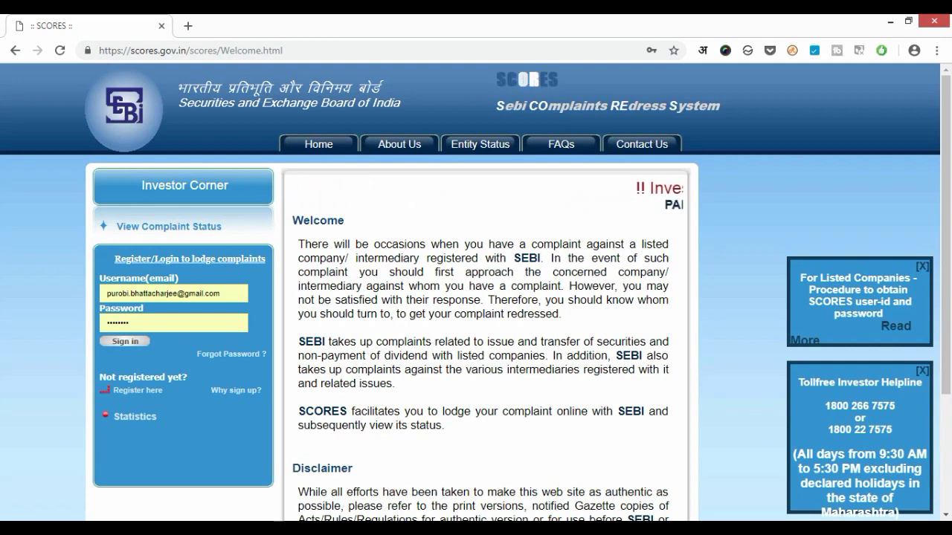
Step: Highlight the toll-free investor helpline numbers on the welcome page
{"action": "key", "text": "ctrl+v"}
{"action": "left_click_drag", "start_coordinate": [797, 382], "coordinate": [892, 432]}
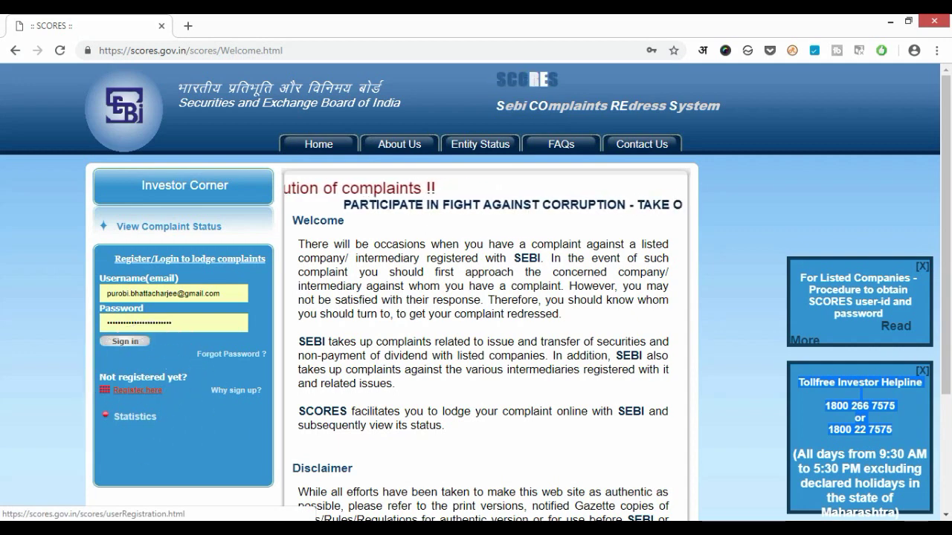
Step: Open the new investor registration form and examine the fields it requests, including PAN, Aadhar, CKYC and bank account details
{"action": "left_click", "coordinate": [136, 389]}
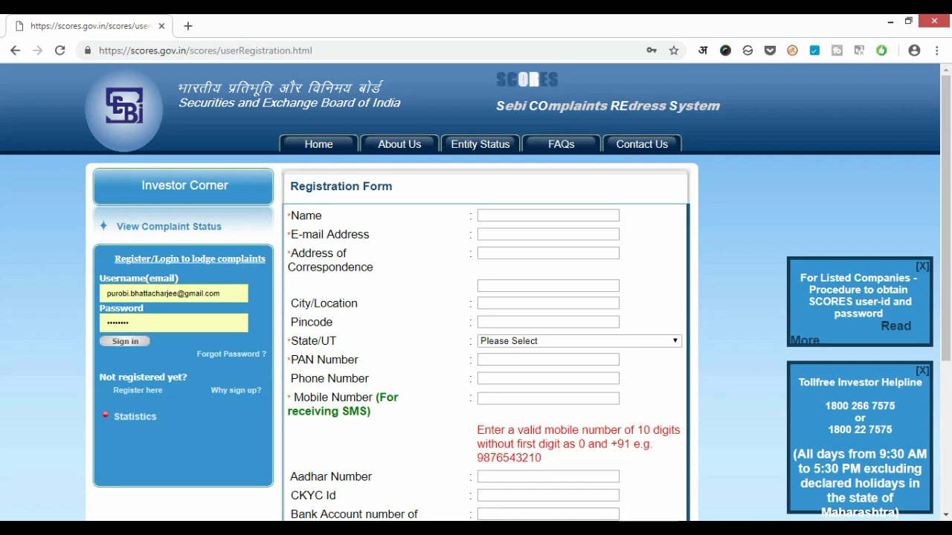
{"action": "scroll", "coordinate": [476, 298], "scroll_direction": "down", "scroll_amount": 1}
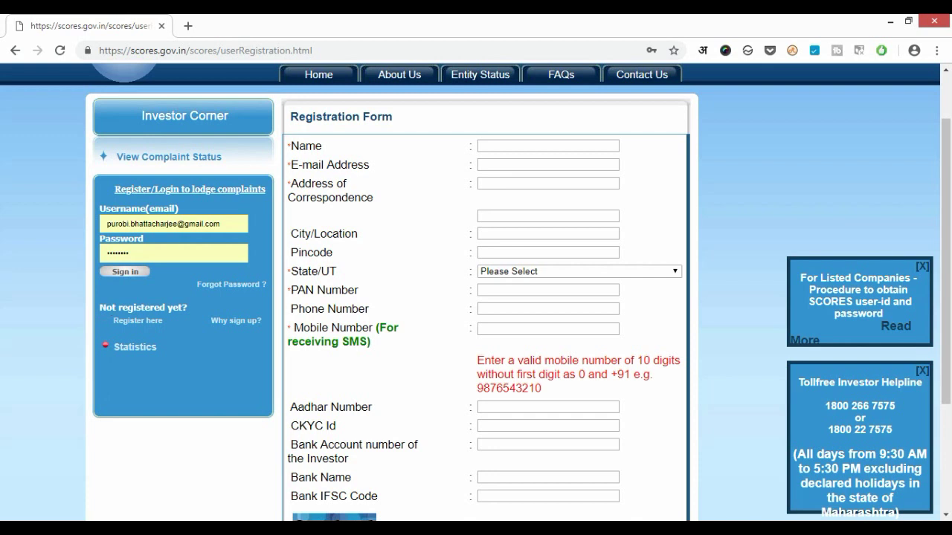
{"action": "left_click_drag", "start_coordinate": [359, 290], "coordinate": [290, 290]}
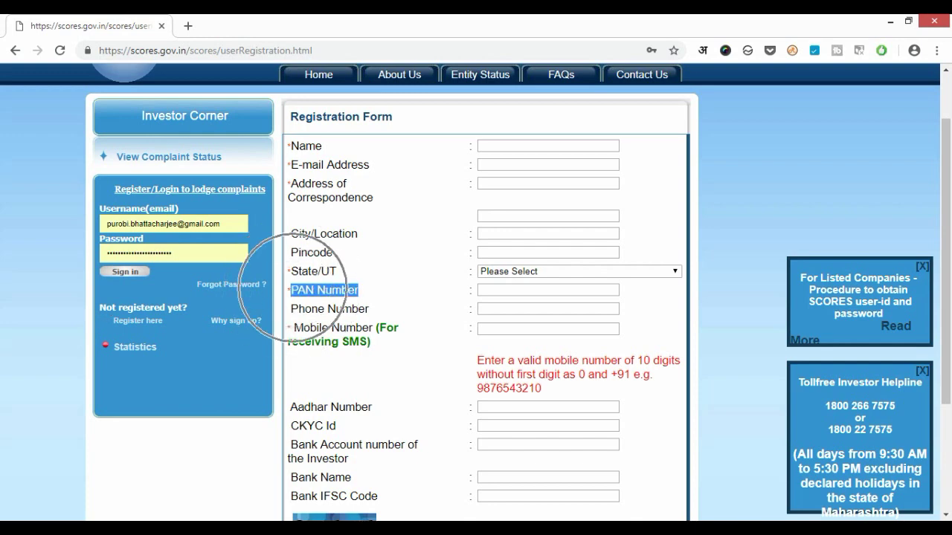
{"action": "scroll", "coordinate": [357, 335], "scroll_direction": "down", "scroll_amount": 1}
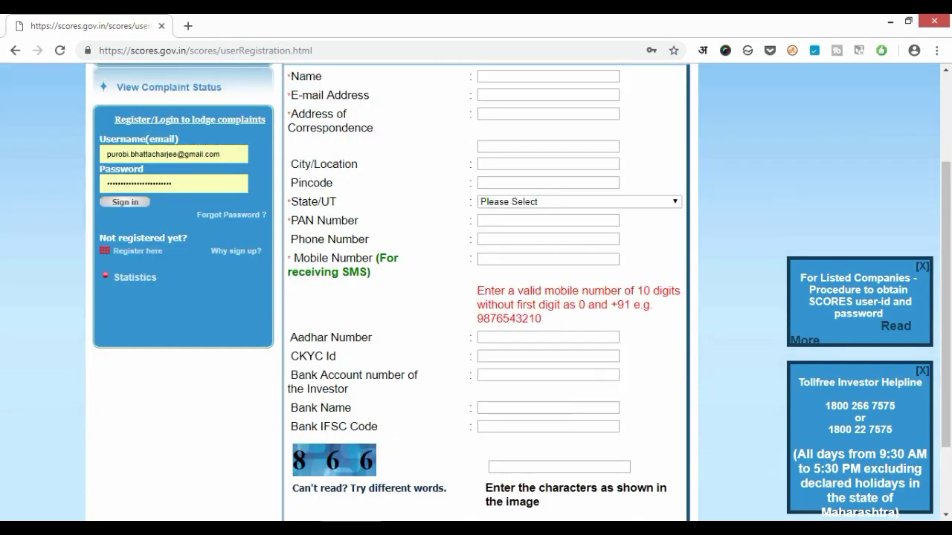
{"action": "left_click_drag", "start_coordinate": [371, 337], "coordinate": [290, 337]}
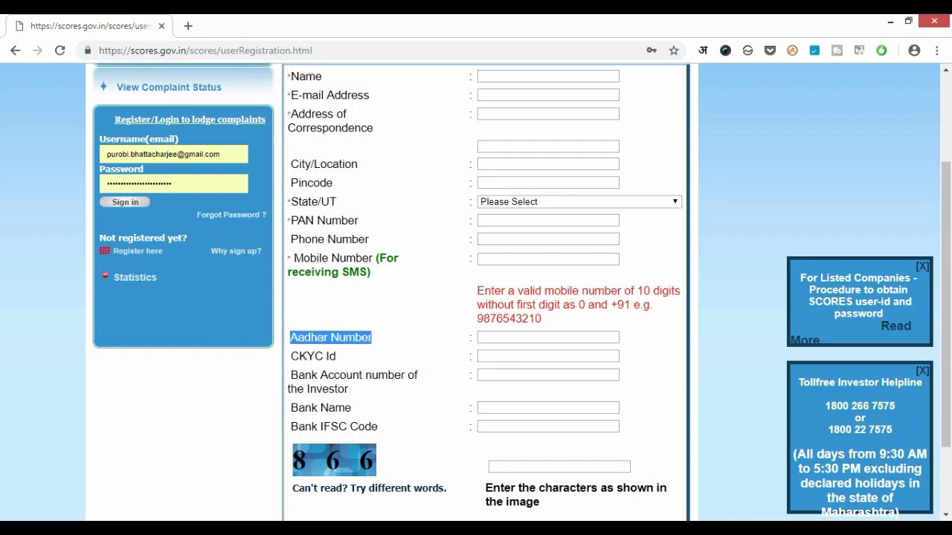
{"action": "left_click_drag", "start_coordinate": [290, 357], "coordinate": [336, 356]}
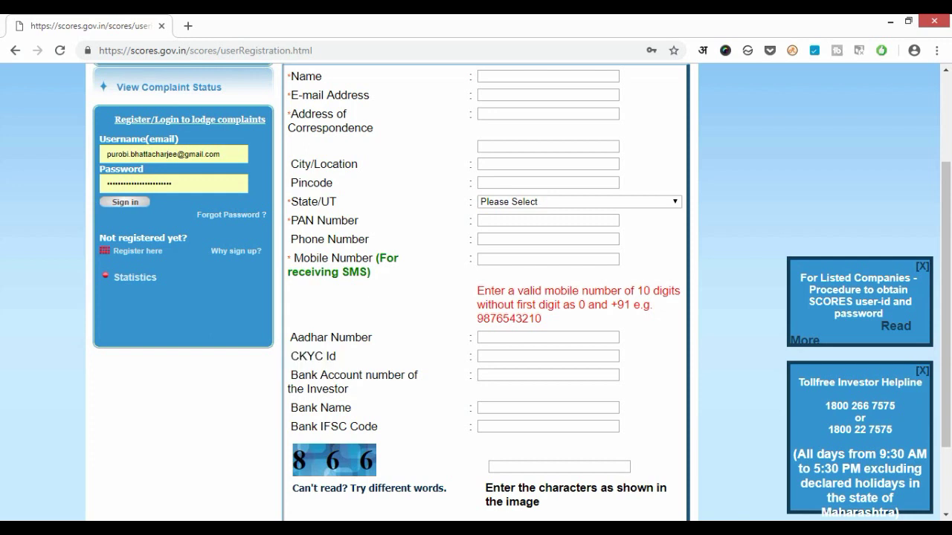
{"action": "left_click_drag", "start_coordinate": [336, 356], "coordinate": [348, 389]}
{"action": "left_click", "coordinate": [321, 356]}
{"action": "scroll", "coordinate": [476, 297], "scroll_direction": "up", "scroll_amount": 2}
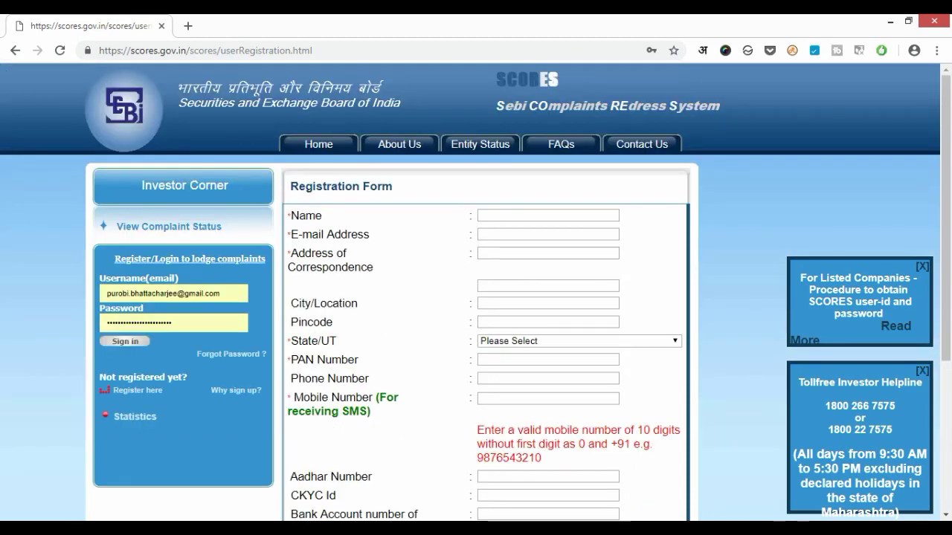
Step: Sign in from the home page with the saved investor credentials and open the Complaint Registration form
{"action": "left_click", "coordinate": [319, 143]}
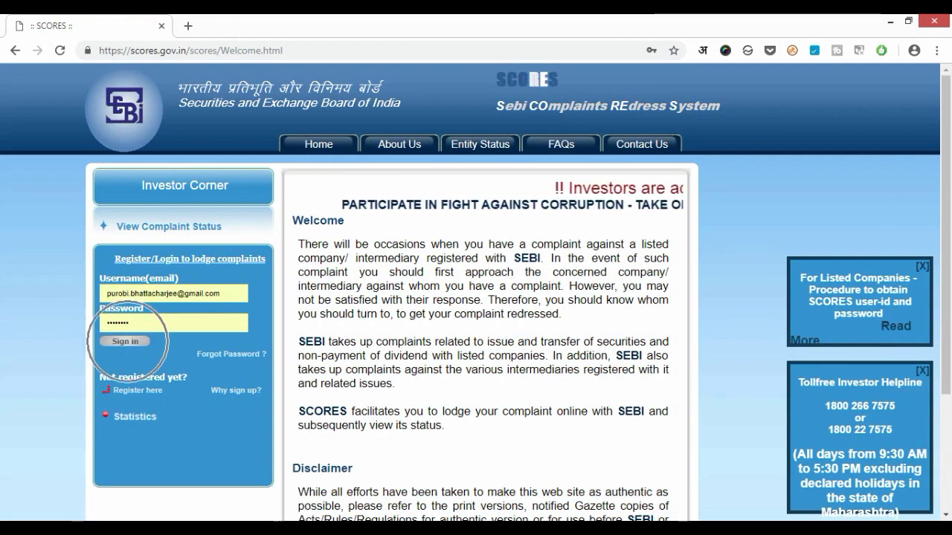
{"action": "key", "text": "Return"}
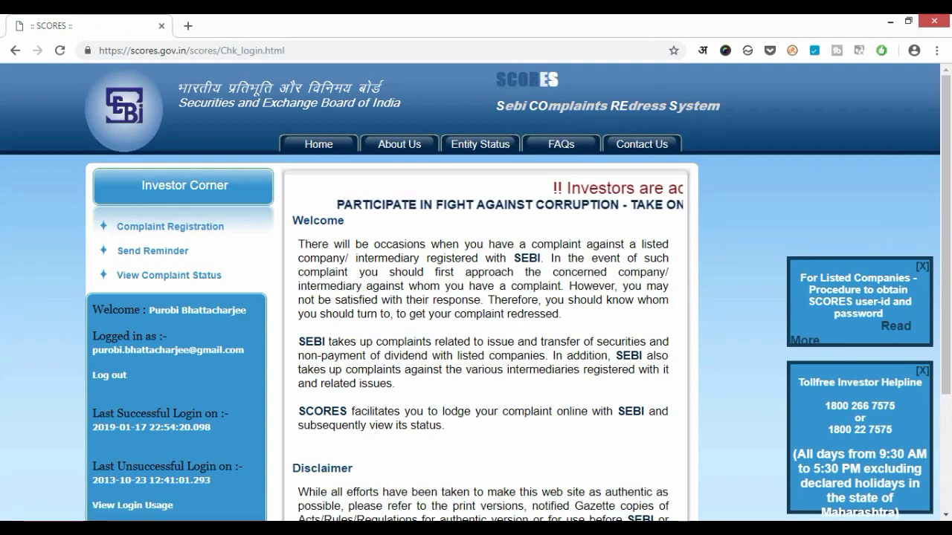
{"action": "left_click", "coordinate": [180, 228]}
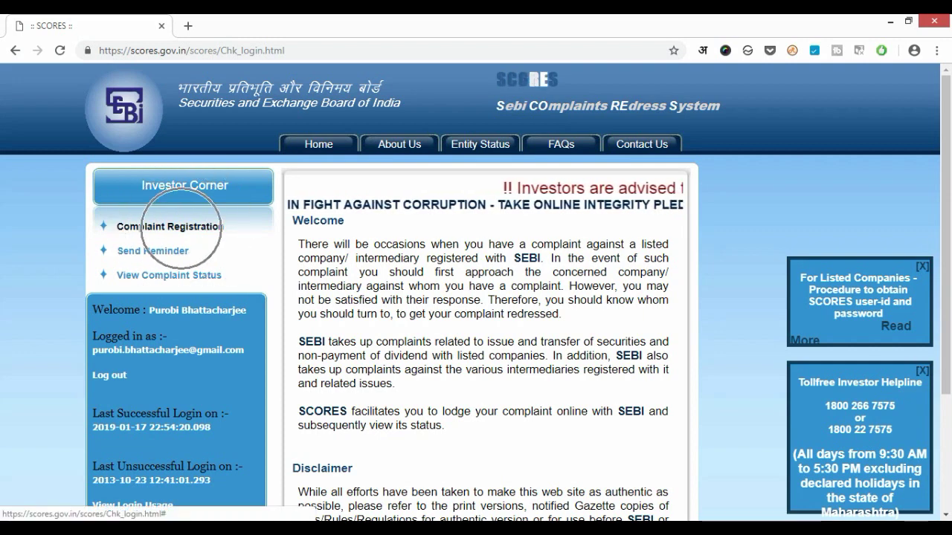
{"action": "left_click", "coordinate": [180, 228]}
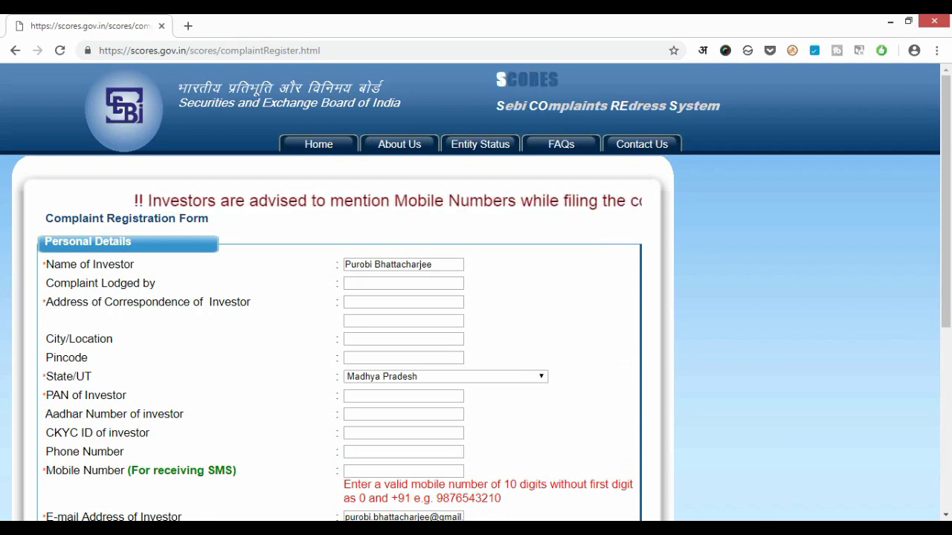
Step: Choose Depository Participants as the complaint category, under Depository Participants/Depository in the Complaint Details section
{"action": "scroll", "coordinate": [476, 297], "scroll_direction": "down", "scroll_amount": 1}
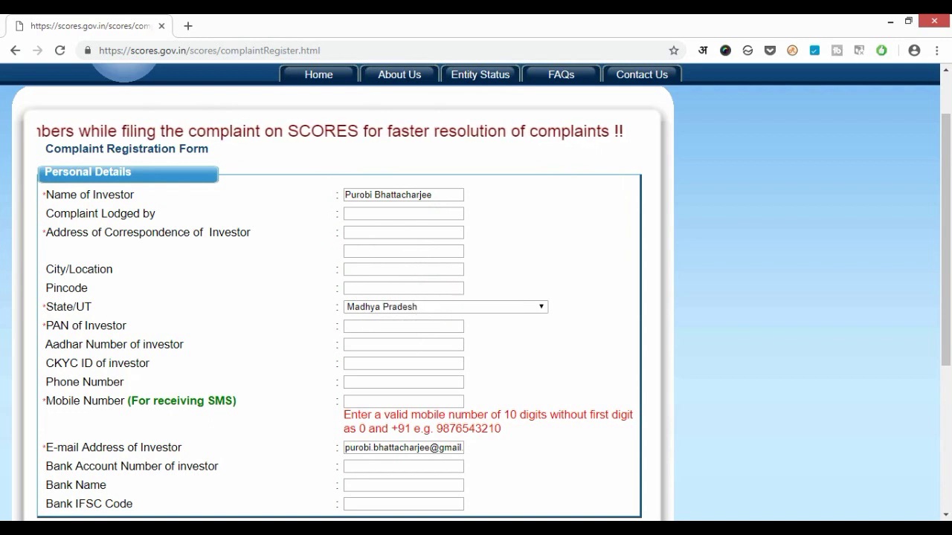
{"action": "scroll", "coordinate": [476, 298], "scroll_direction": "down", "scroll_amount": 1}
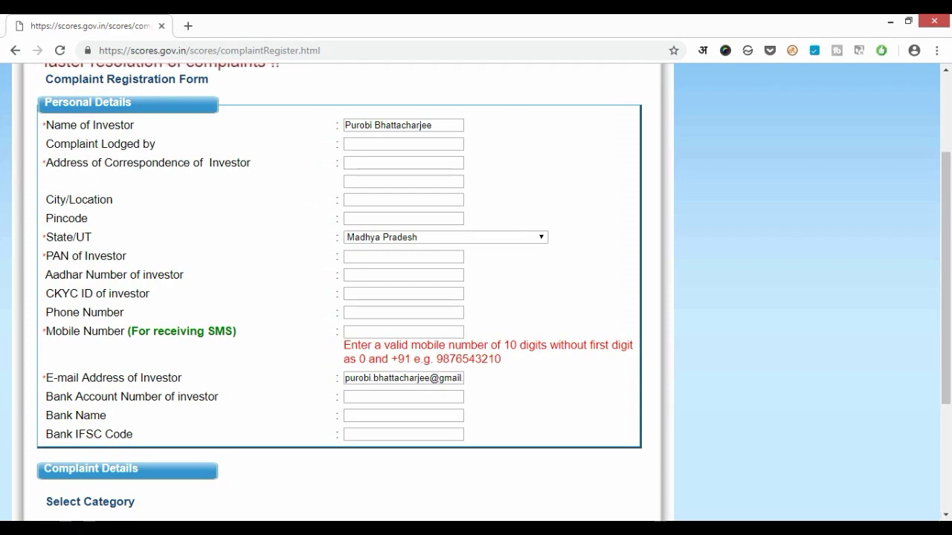
{"action": "scroll", "coordinate": [339, 297], "scroll_direction": "down", "scroll_amount": 3}
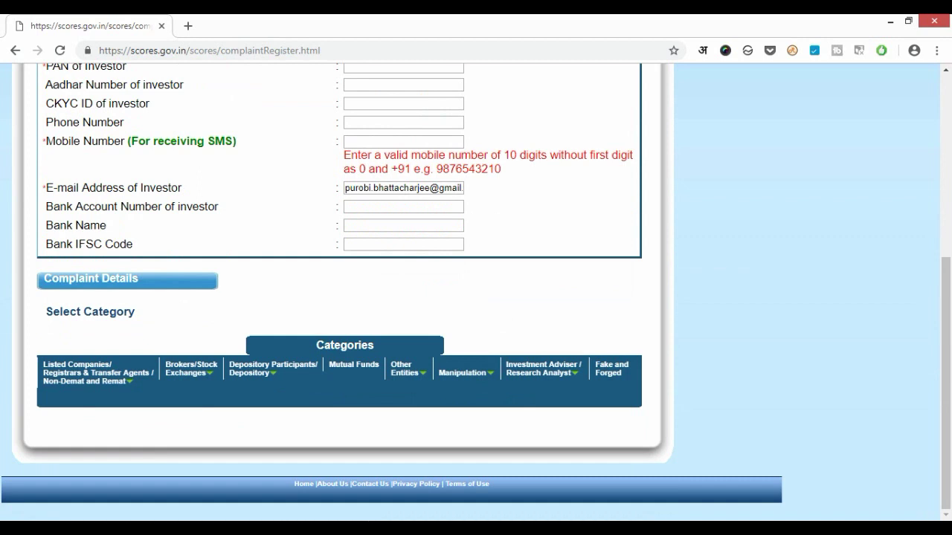
{"action": "mouse_move", "coordinate": [96, 372]}
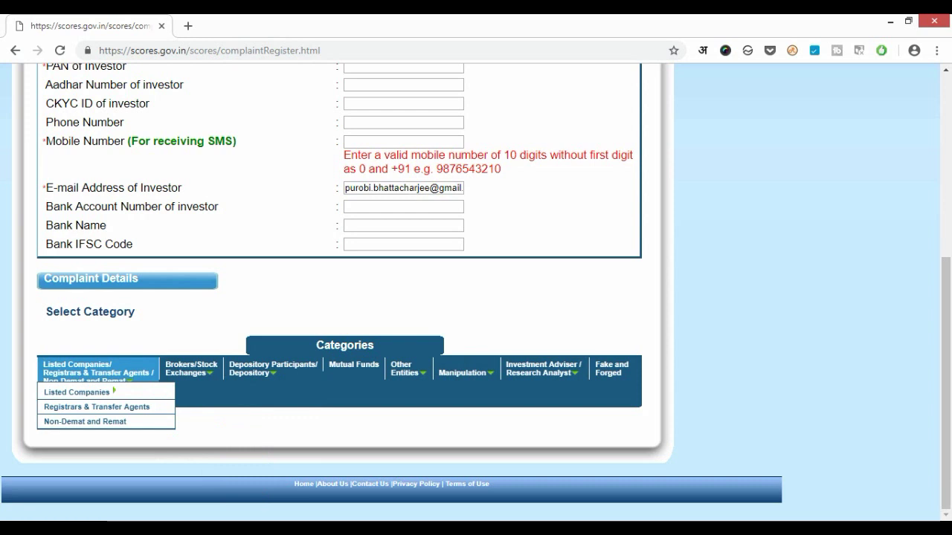
{"action": "mouse_move", "coordinate": [77, 392]}
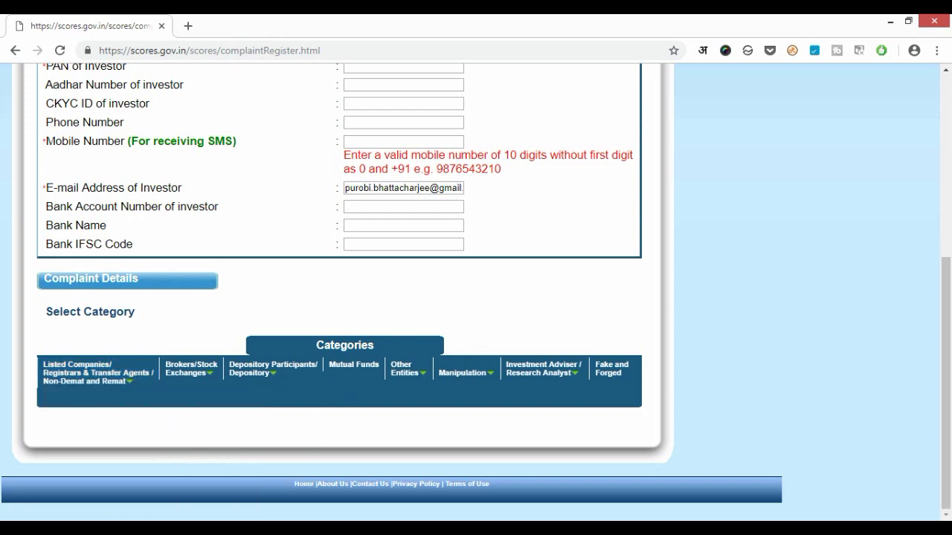
{"action": "mouse_move", "coordinate": [273, 369]}
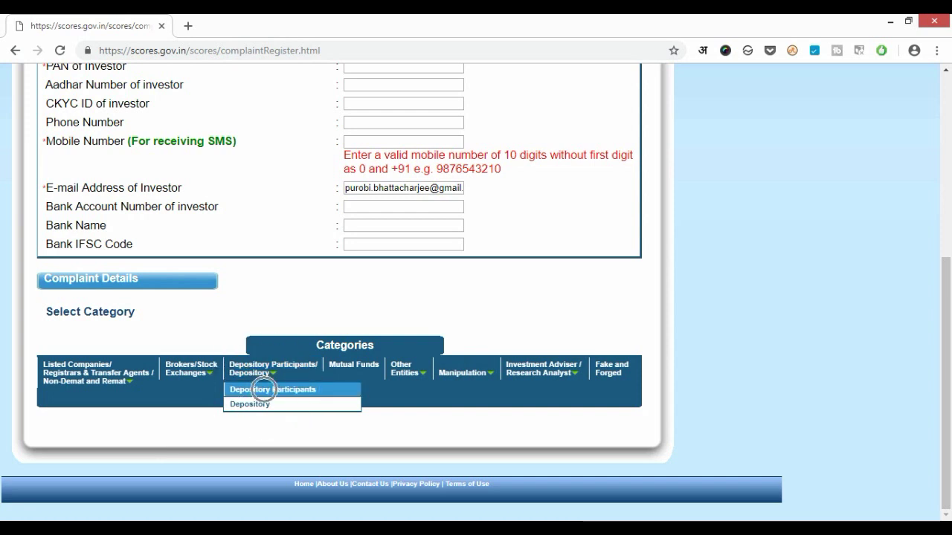
{"action": "left_click", "coordinate": [257, 389]}
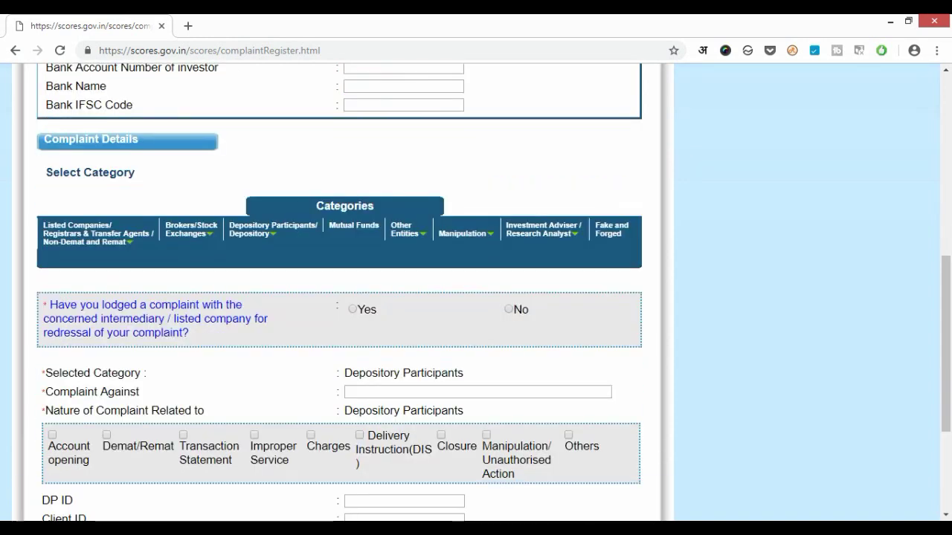
Step: Answer Yes to having already lodged a complaint with the intermediary and set its lodging date to 01/01/2019
{"action": "scroll", "coordinate": [339, 297], "scroll_direction": "down", "scroll_amount": 2}
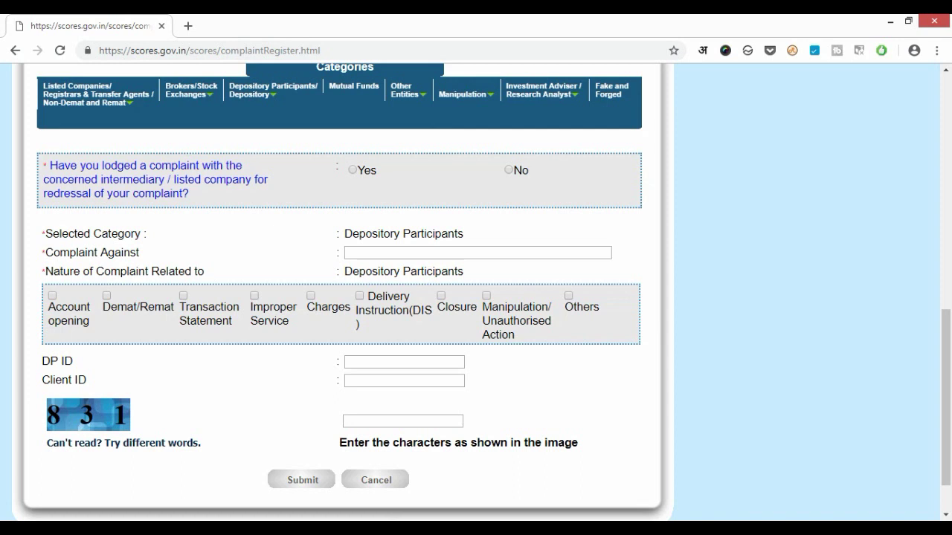
{"action": "left_click", "coordinate": [353, 169]}
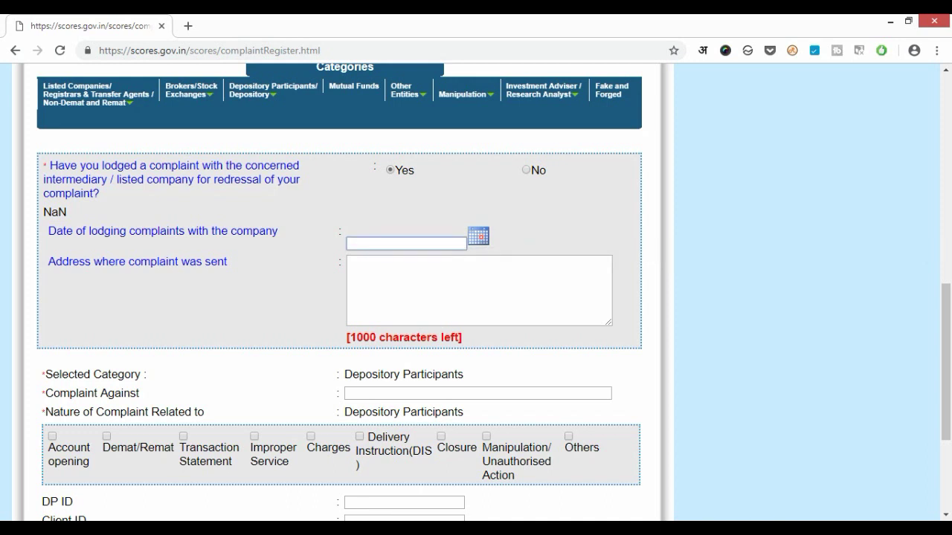
{"action": "left_click", "coordinate": [357, 243]}
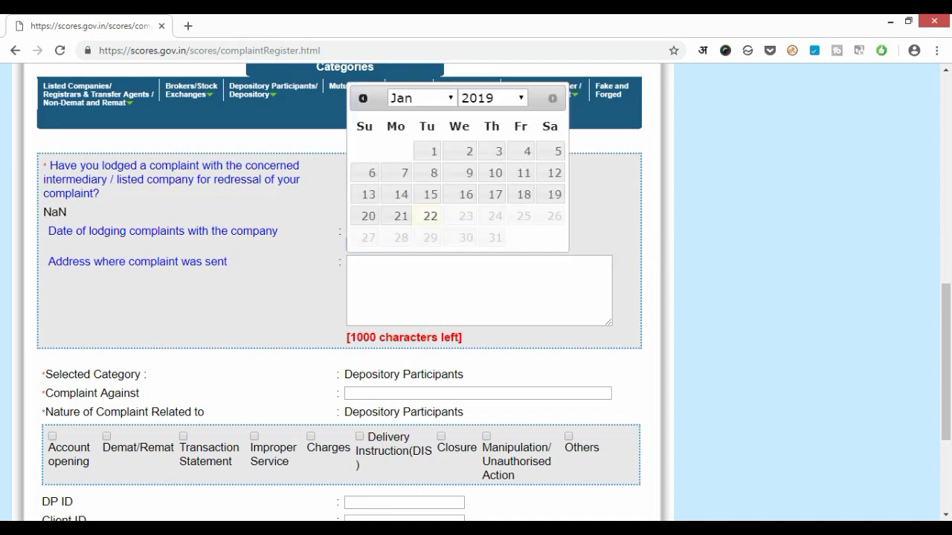
{"action": "left_click", "coordinate": [428, 151]}
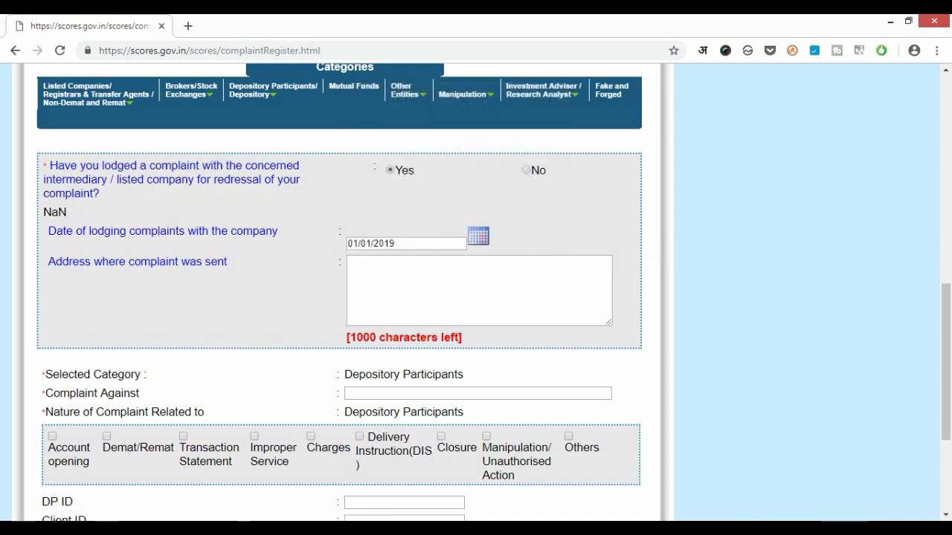
Step: Examine the complaint address, Complaint Against, nature of complaint, DP ID and Client ID fields of the form
{"action": "scroll", "coordinate": [342, 298], "scroll_direction": "down", "scroll_amount": 1}
{"action": "left_click", "coordinate": [350, 193]}
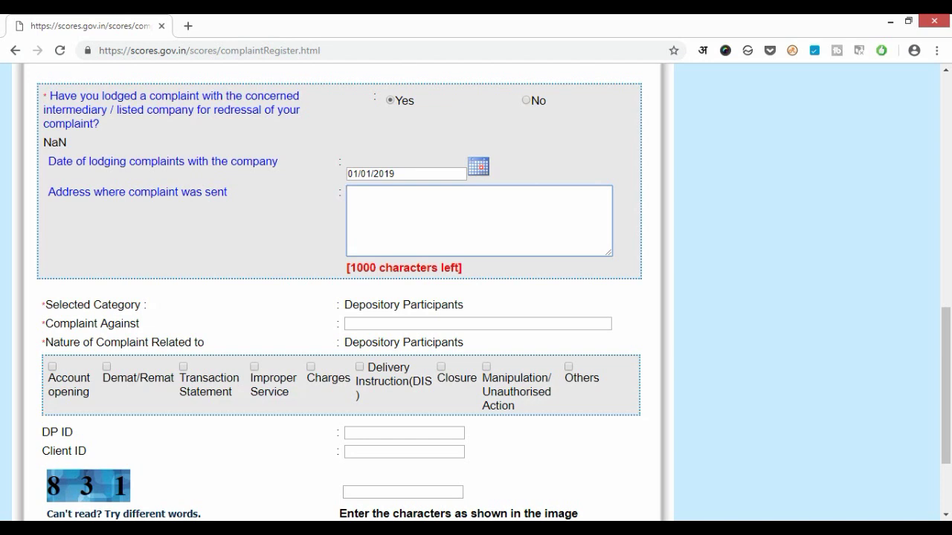
{"action": "left_click", "coordinate": [386, 223]}
{"action": "left_click", "coordinate": [386, 223]}
{"action": "scroll", "coordinate": [339, 298], "scroll_direction": "down", "scroll_amount": 3}
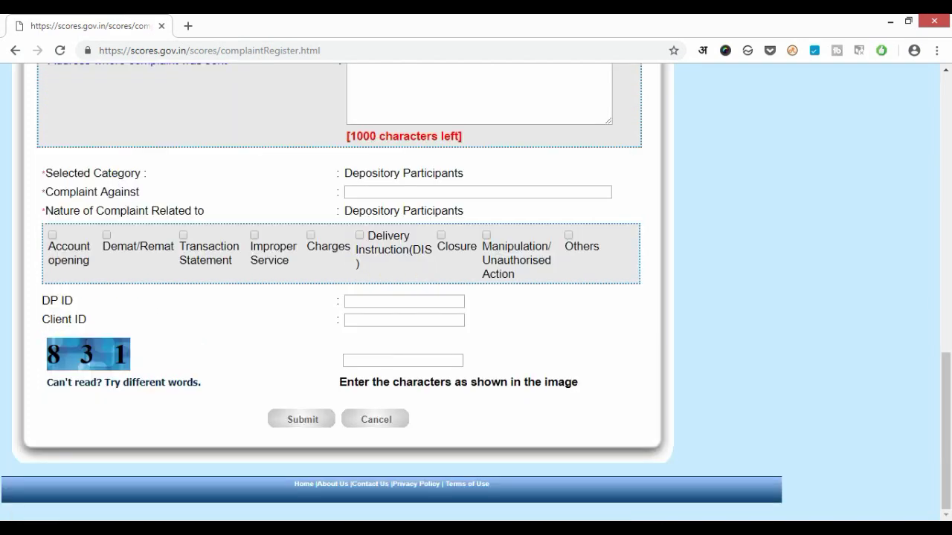
{"action": "scroll", "coordinate": [339, 298], "scroll_direction": "up", "scroll_amount": 3}
{"action": "scroll", "coordinate": [339, 298], "scroll_direction": "down", "scroll_amount": 1}
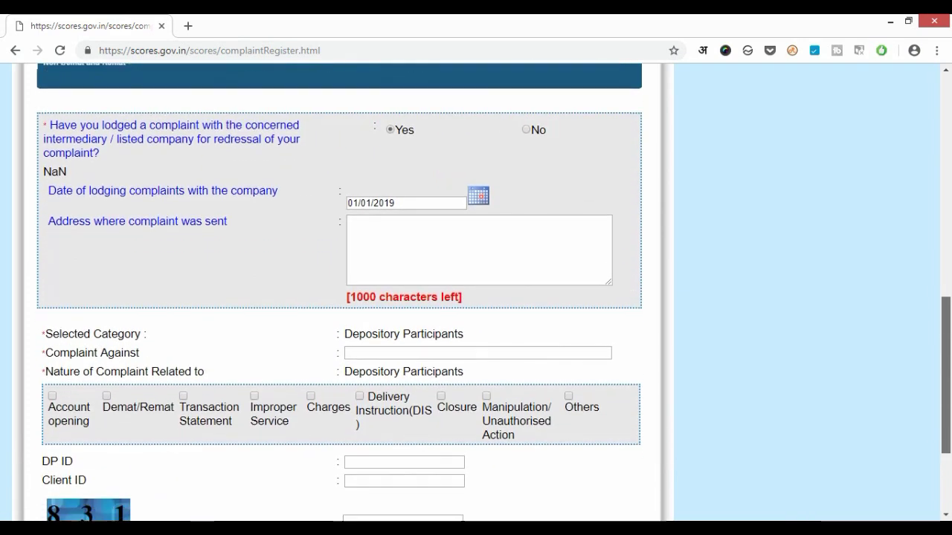
{"action": "scroll", "coordinate": [339, 297], "scroll_direction": "down", "scroll_amount": 1}
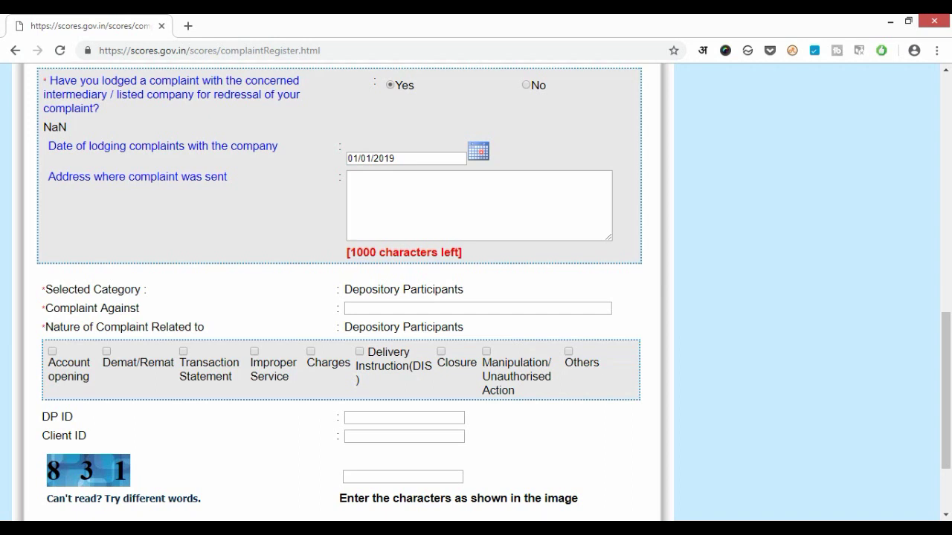
{"action": "left_click", "coordinate": [395, 282]}
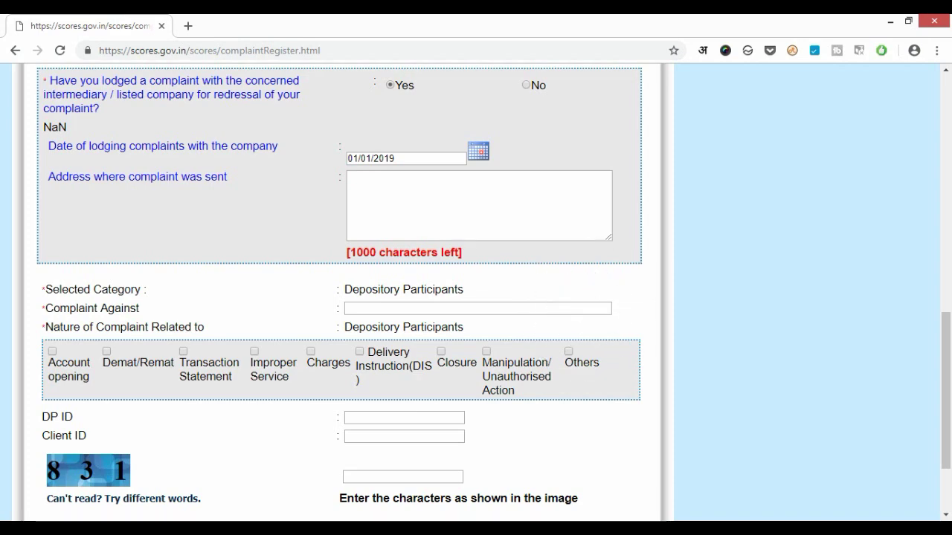
Step: Mark Account opening as the nature of the complaint and select Denial in opening an account as the specific issue
{"action": "scroll", "coordinate": [342, 298], "scroll_direction": "down", "scroll_amount": 3}
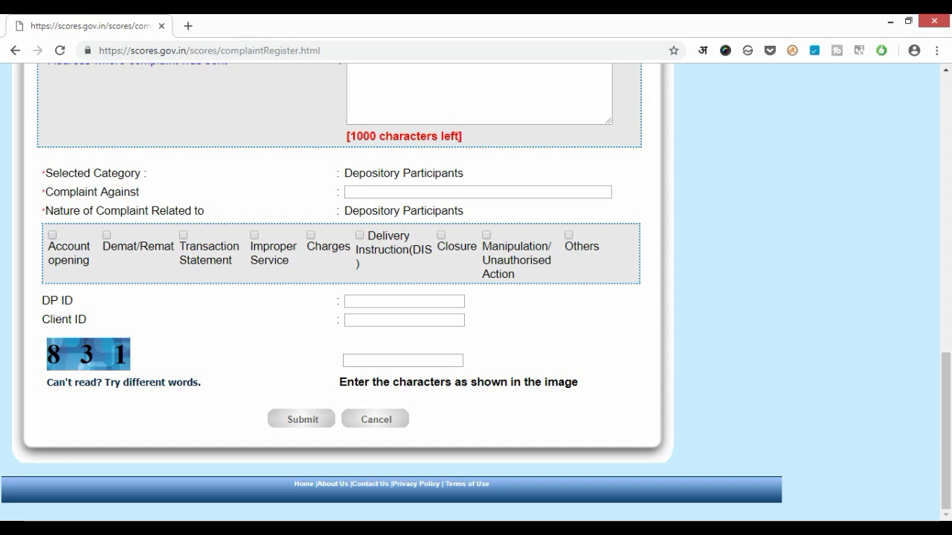
{"action": "left_click", "coordinate": [52, 235]}
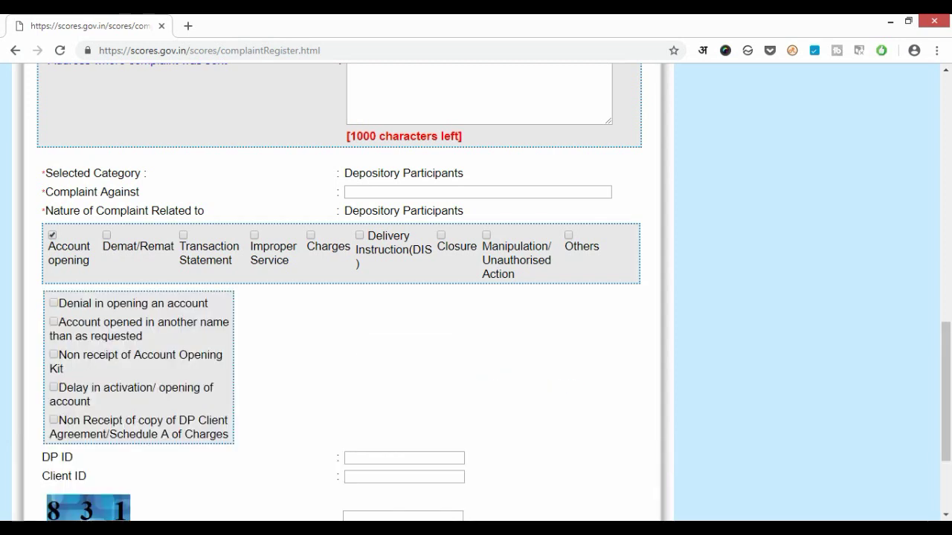
{"action": "scroll", "coordinate": [350, 298], "scroll_direction": "down", "scroll_amount": 1}
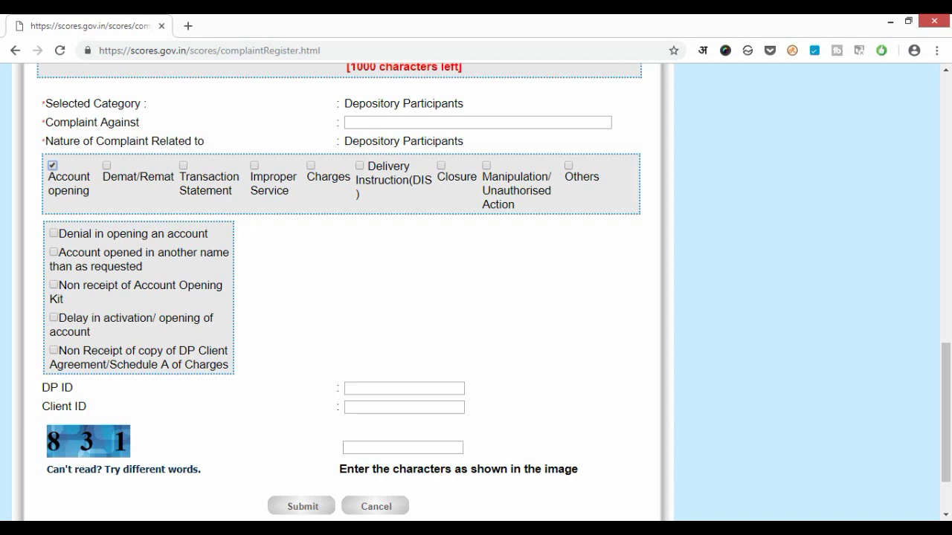
{"action": "left_click", "coordinate": [53, 232]}
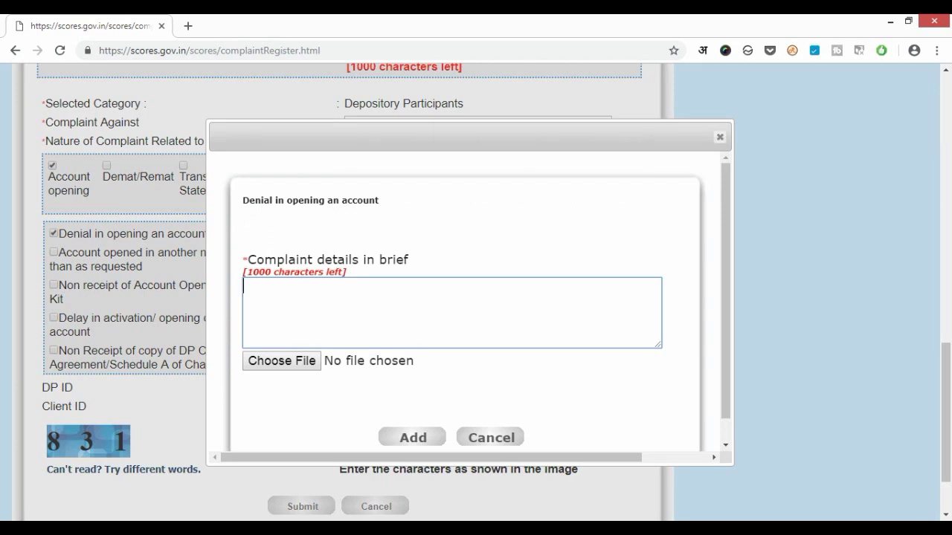
Step: Examine the brief complaint details and file attachment fields for Denial in opening an account, and close the dialog
{"action": "left_click", "coordinate": [267, 281]}
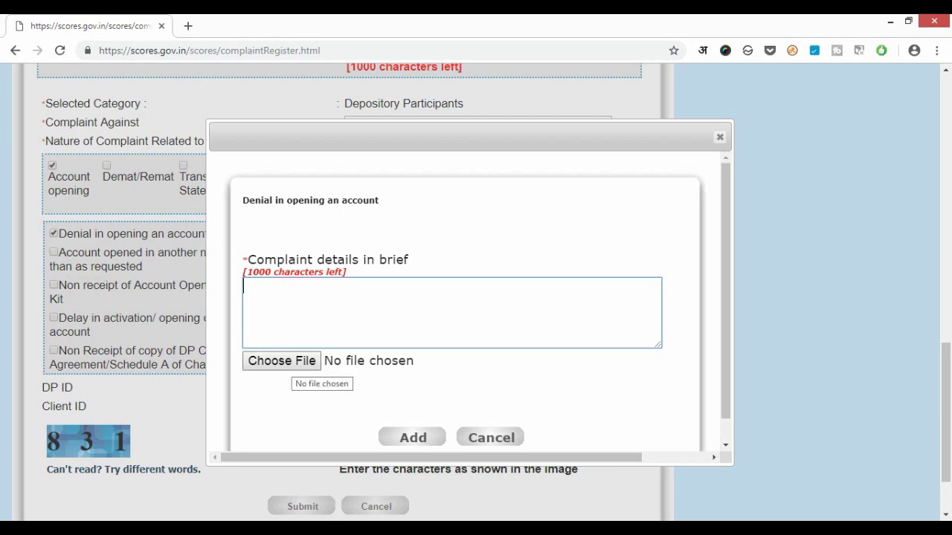
{"action": "left_click", "coordinate": [290, 361]}
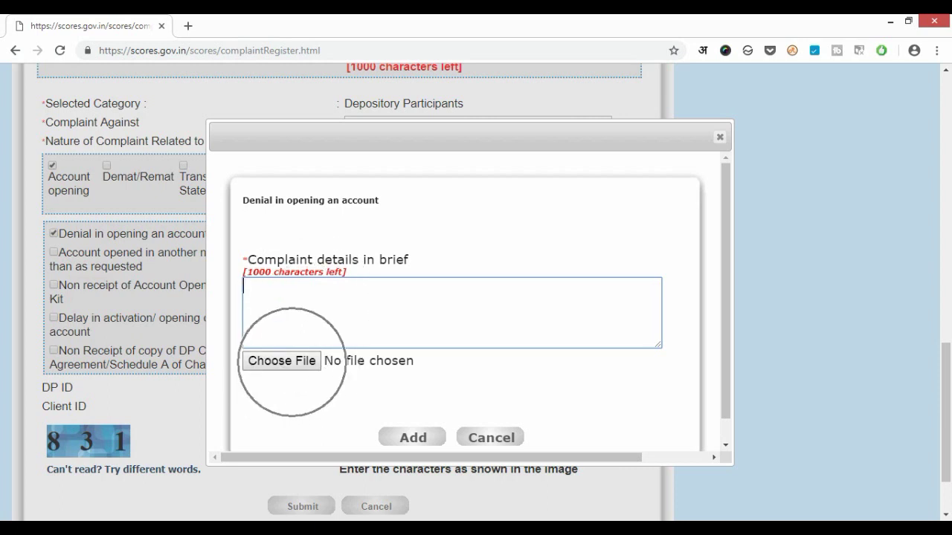
{"action": "scroll", "coordinate": [290, 363], "scroll_direction": "down", "scroll_amount": 1}
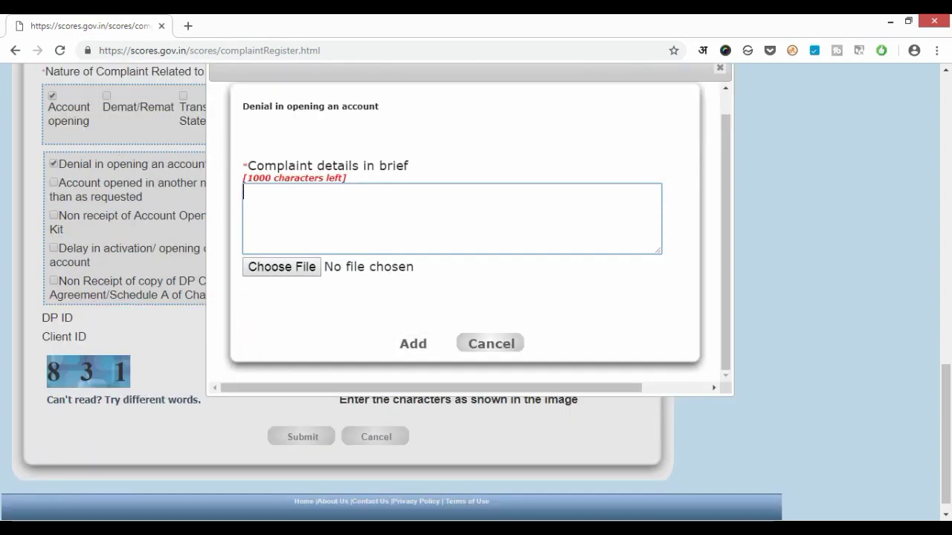
{"action": "scroll", "coordinate": [476, 297], "scroll_direction": "up", "scroll_amount": 1}
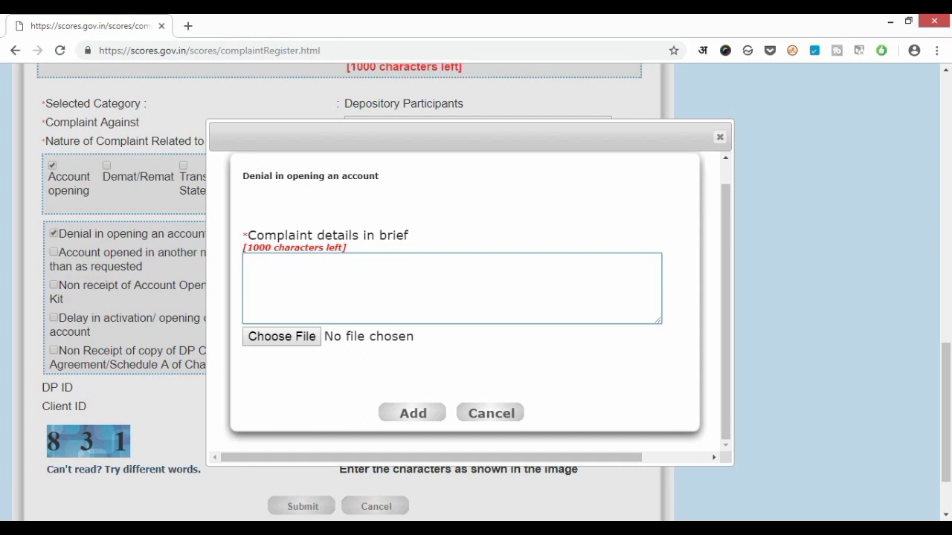
{"action": "key", "text": "Escape"}
Step: Examine the DP ID, Client ID and image verification fields and the submission option at the end of the complaint form
{"action": "scroll", "coordinate": [476, 297], "scroll_direction": "down", "scroll_amount": 2}
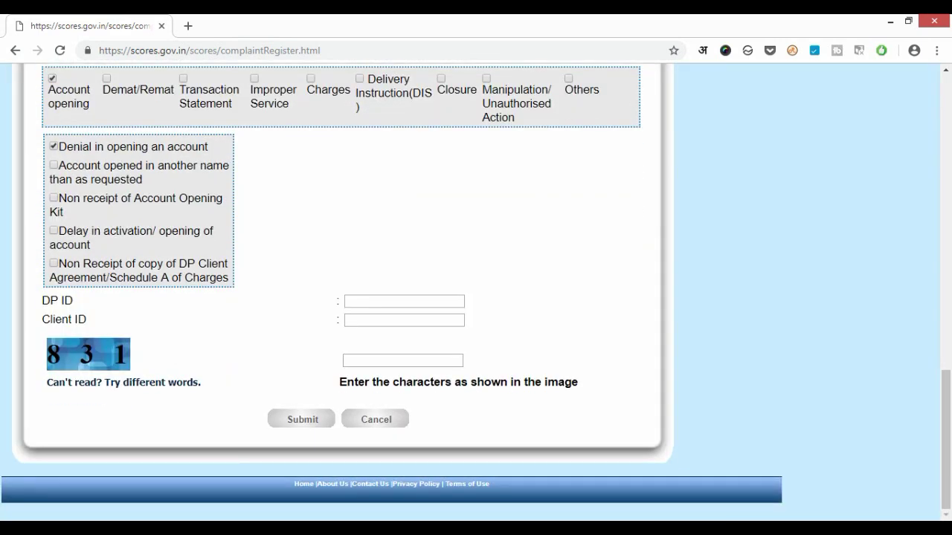
{"action": "scroll", "coordinate": [476, 297], "scroll_direction": "up", "scroll_amount": 1}
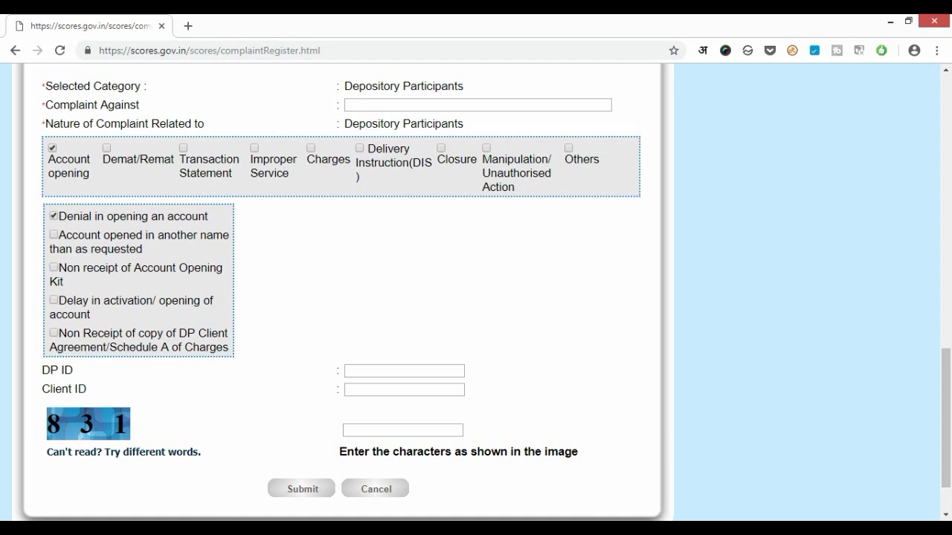
{"action": "left_click", "coordinate": [394, 370]}
{"action": "left_click", "coordinate": [393, 390]}
{"action": "left_click", "coordinate": [401, 372]}
{"action": "left_click", "coordinate": [107, 424]}
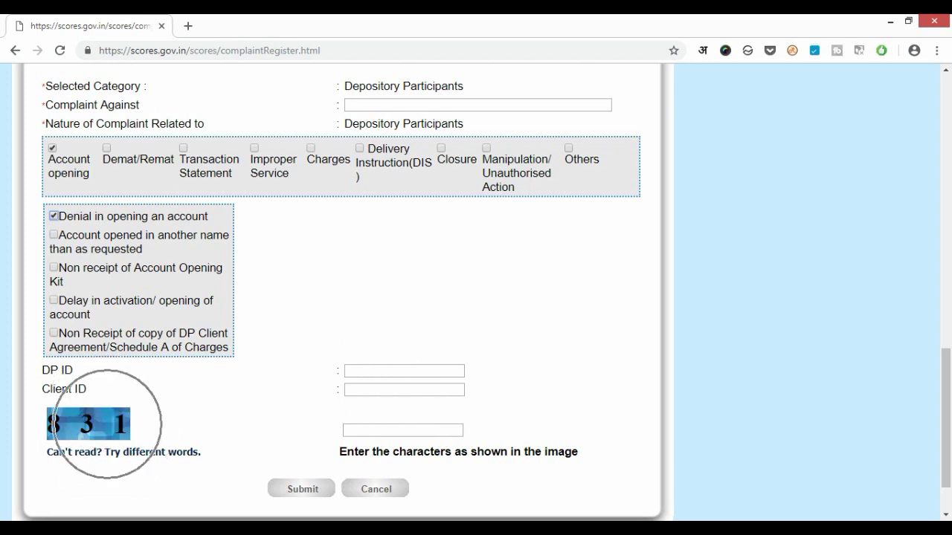
{"action": "left_click", "coordinate": [107, 425]}
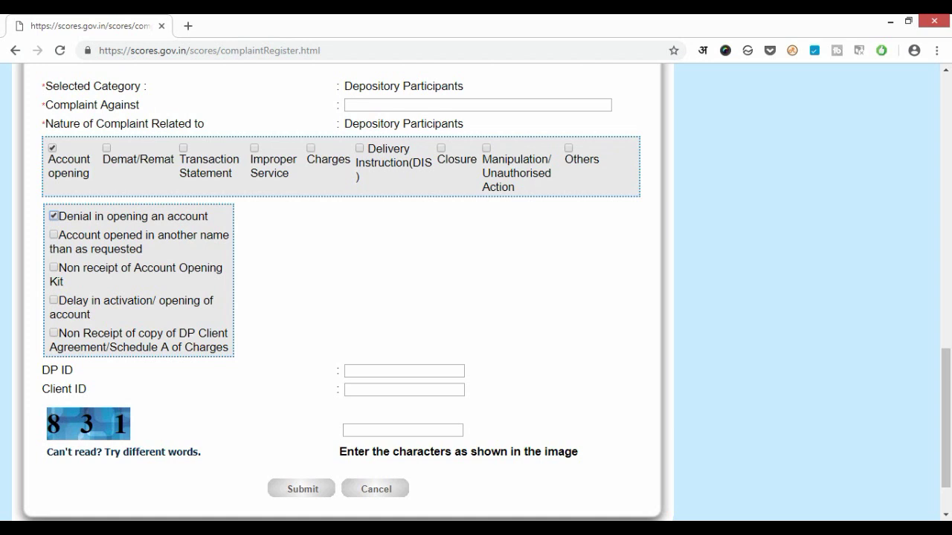
{"action": "left_click", "coordinate": [360, 428]}
{"action": "left_click", "coordinate": [312, 488]}
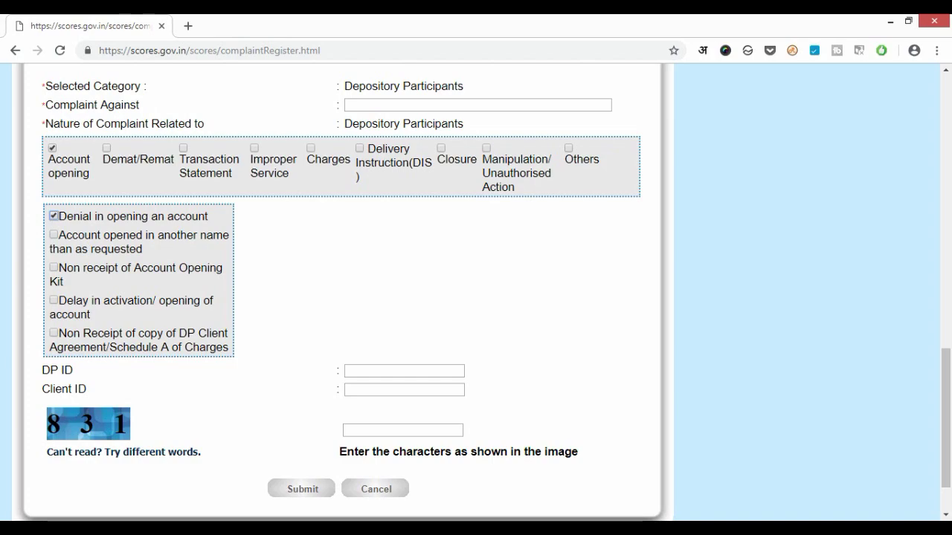
Step: Return to the SCORES home page, open View Complaint Status and examine its registration number field and submission option
{"action": "scroll", "coordinate": [342, 298], "scroll_direction": "up", "scroll_amount": 15}
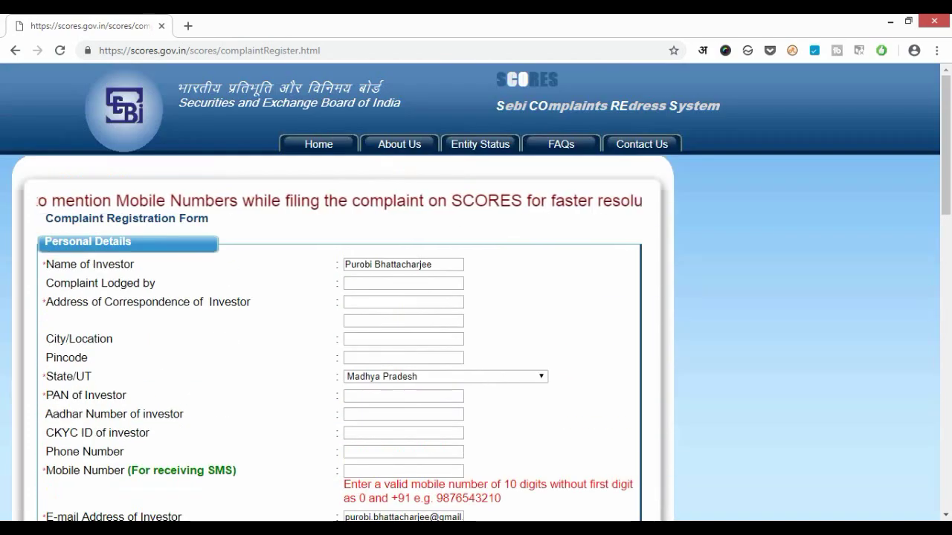
{"action": "left_click", "coordinate": [318, 144]}
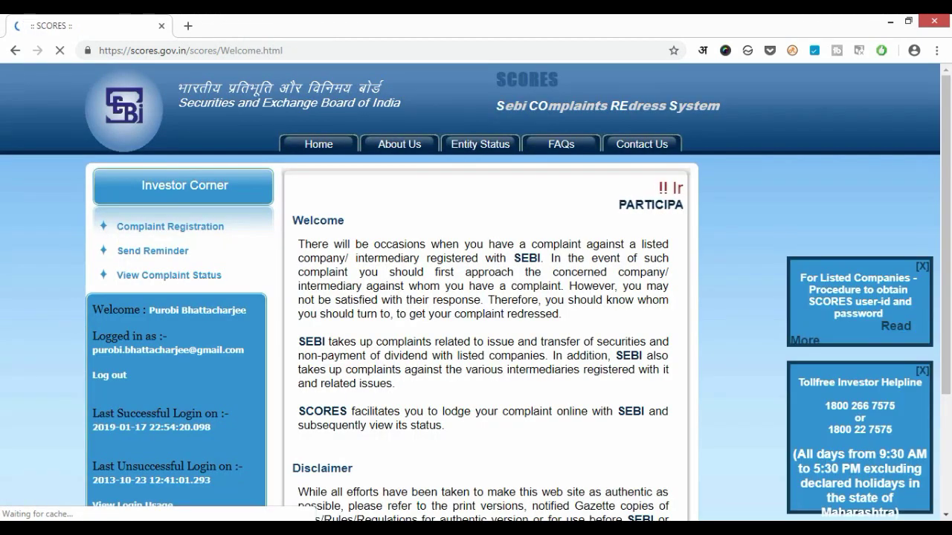
{"action": "scroll", "coordinate": [476, 298], "scroll_direction": "down", "scroll_amount": 1}
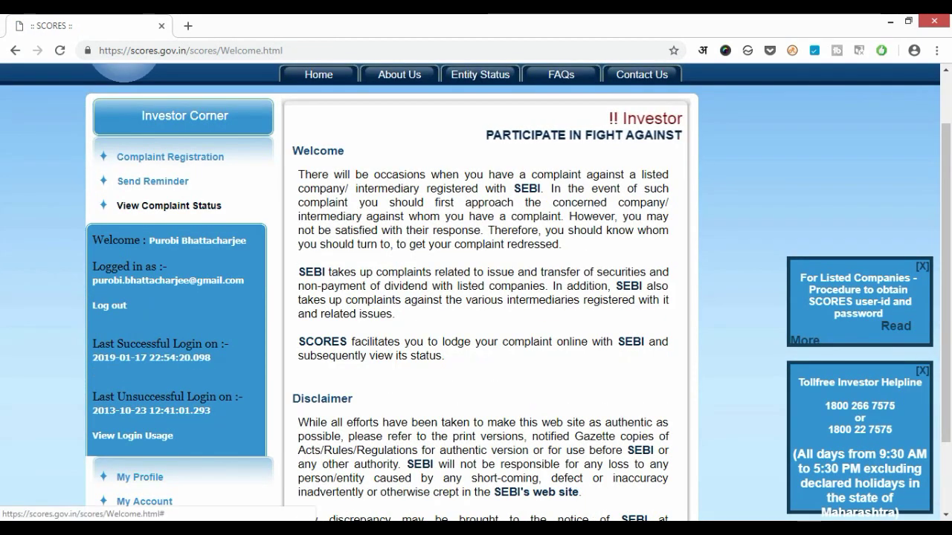
{"action": "left_click", "coordinate": [169, 205]}
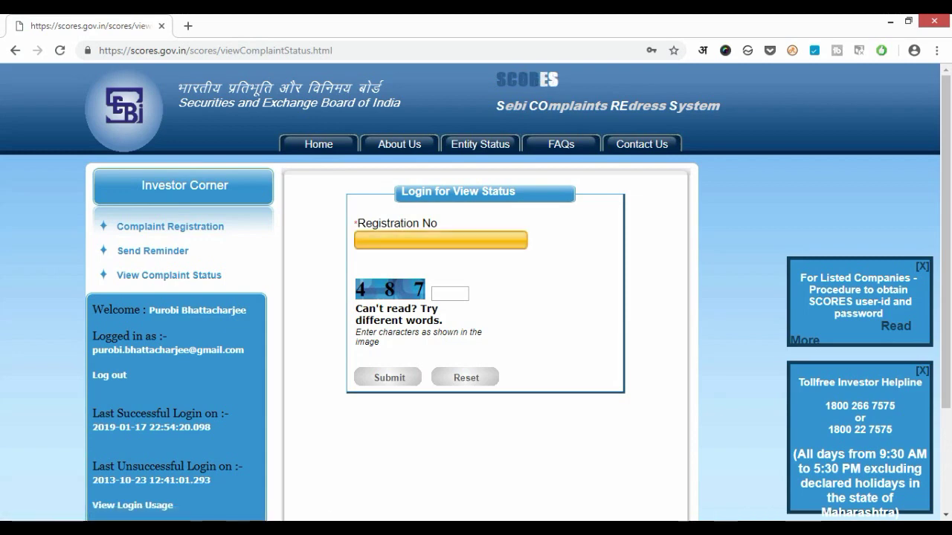
{"action": "left_click", "coordinate": [419, 239]}
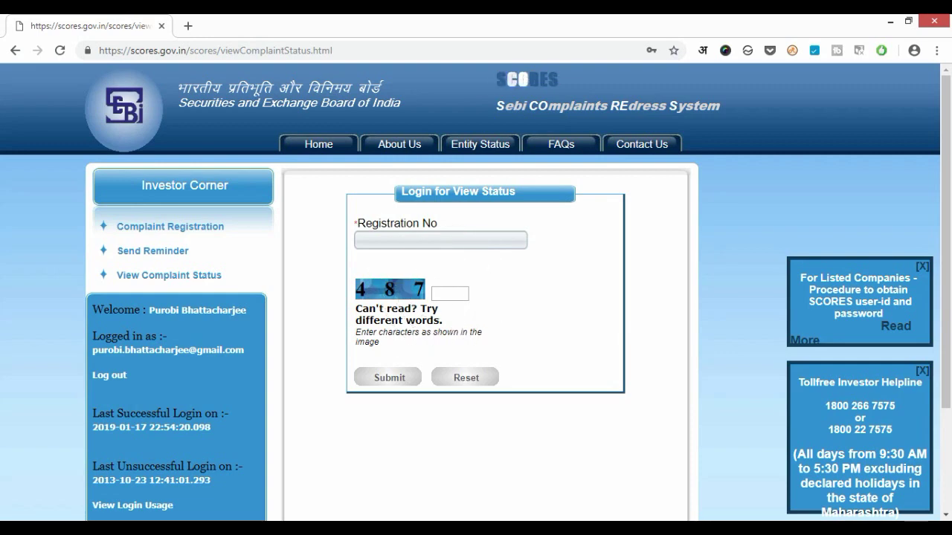
{"action": "left_click", "coordinate": [401, 377]}
Step: Open the Send Reminder form and dismiss the registration number alert and the saved-login suggestion
{"action": "left_click", "coordinate": [152, 250]}
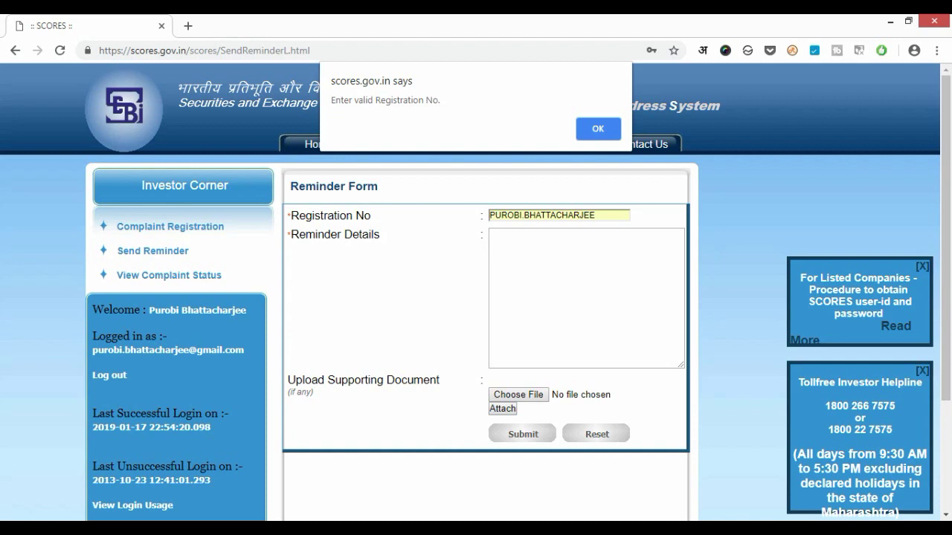
{"action": "key", "text": "Return"}
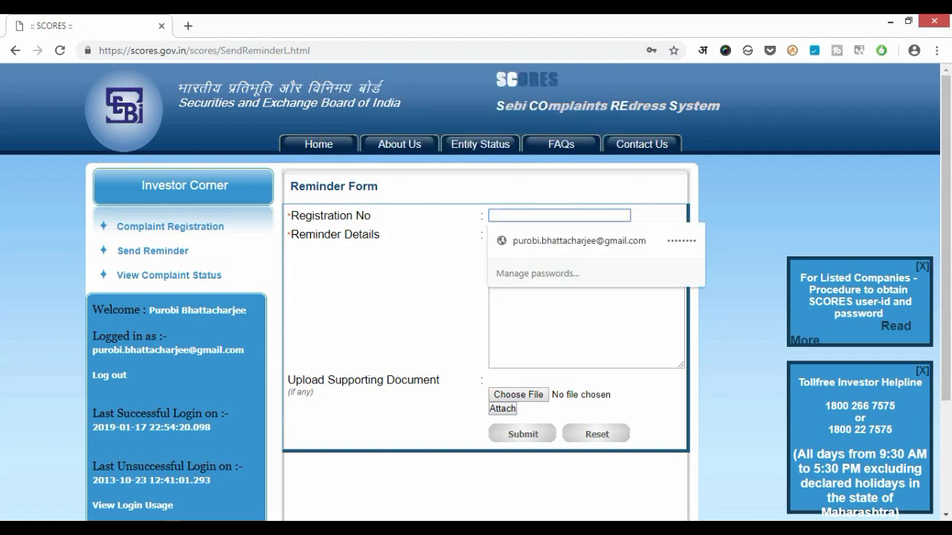
{"action": "key", "text": "Escape"}
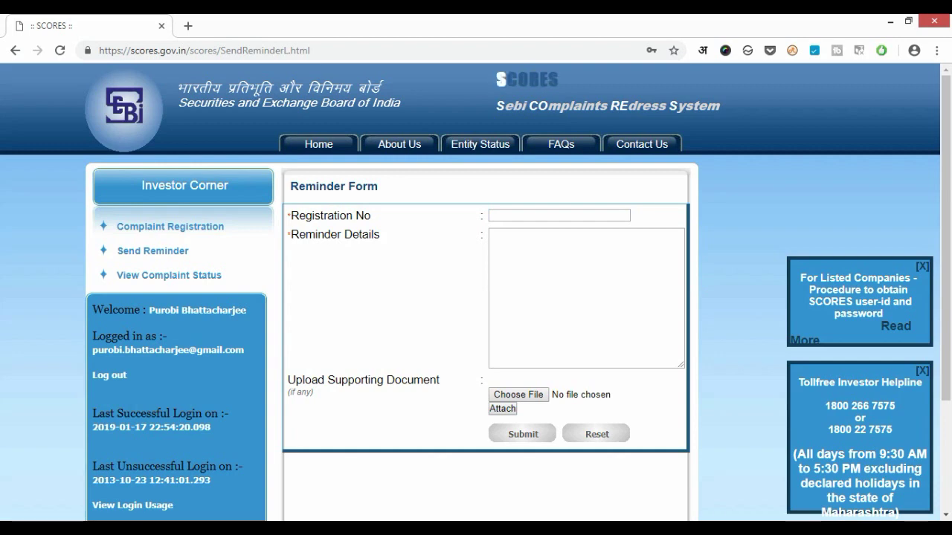
Step: Examine the Registration No, Reminder Details and Upload Supporting Document fields of the Reminder Form
{"action": "left_click", "coordinate": [530, 216]}
{"action": "left_click", "coordinate": [530, 216]}
{"action": "key", "text": "Tab"}
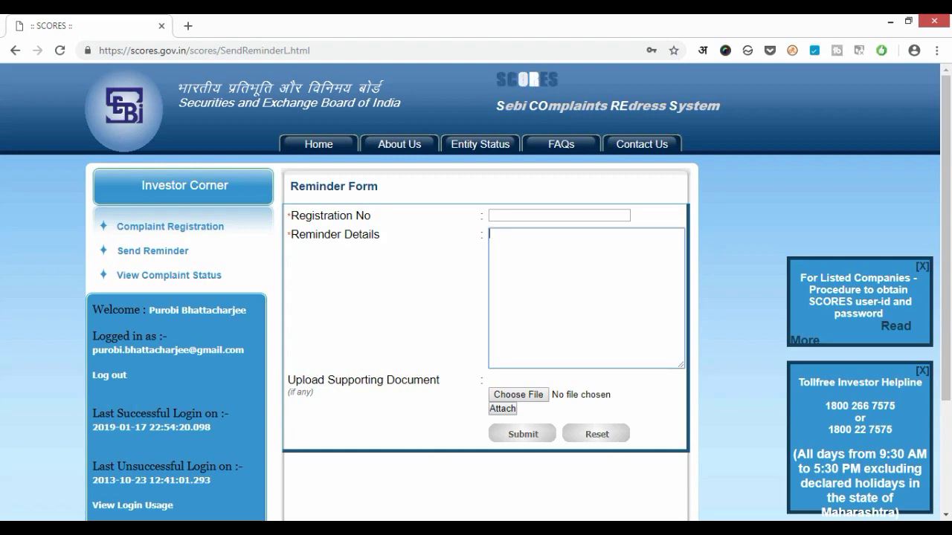
{"action": "left_click", "coordinate": [532, 276]}
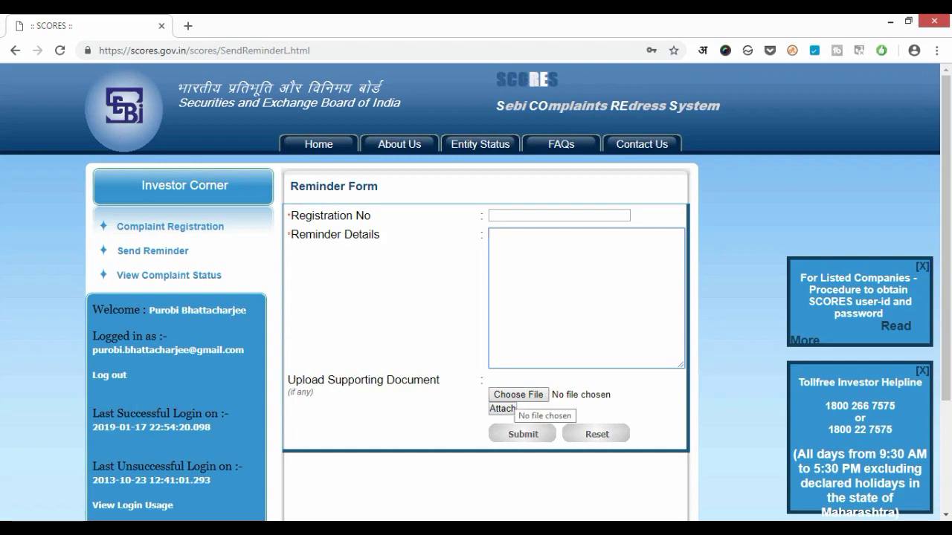
{"action": "scroll", "coordinate": [475, 297], "scroll_direction": "down", "scroll_amount": 1}
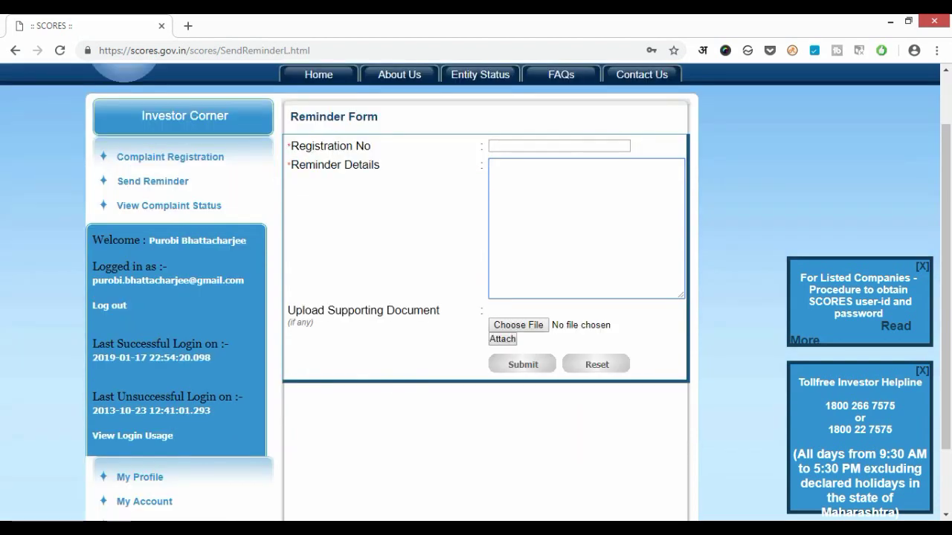
{"action": "scroll", "coordinate": [475, 297], "scroll_direction": "up", "scroll_amount": 1}
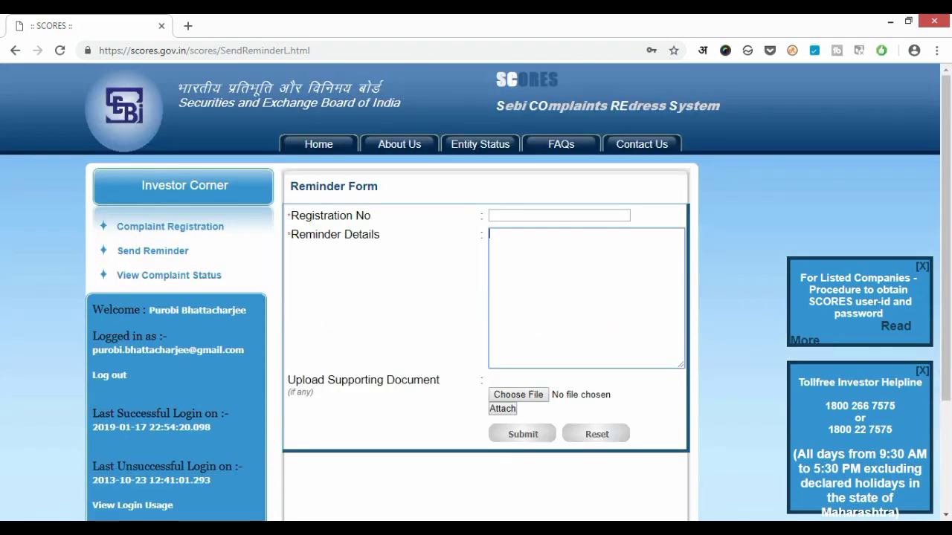